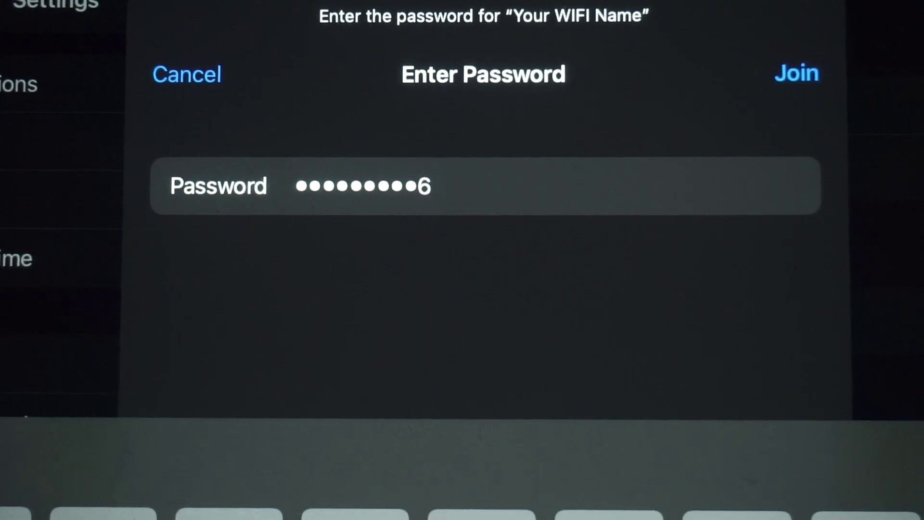
# Join the 'Your WIFI Name' network using the entered password.
pyautogui.click(797, 73)
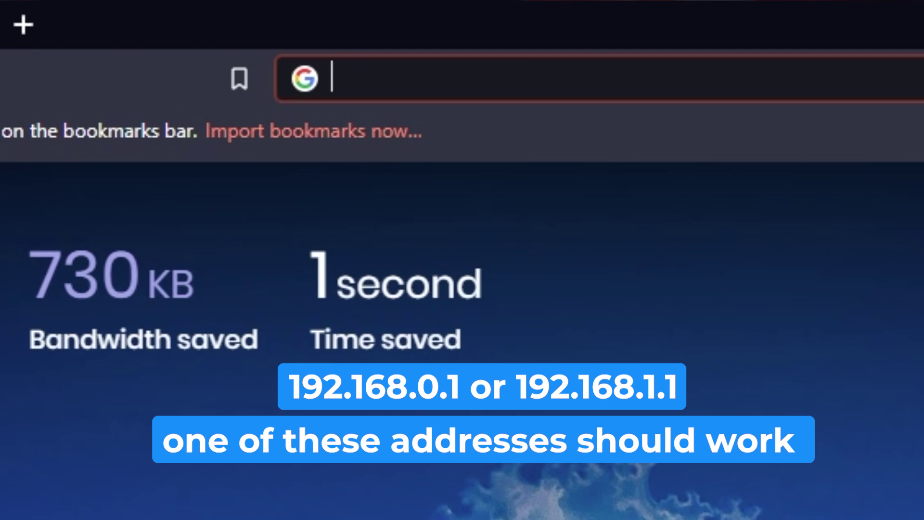
# Load the router address 192.168.1.1, then 192.168.0.1 once the first address times out.
pyautogui.write('192.168.1.1')
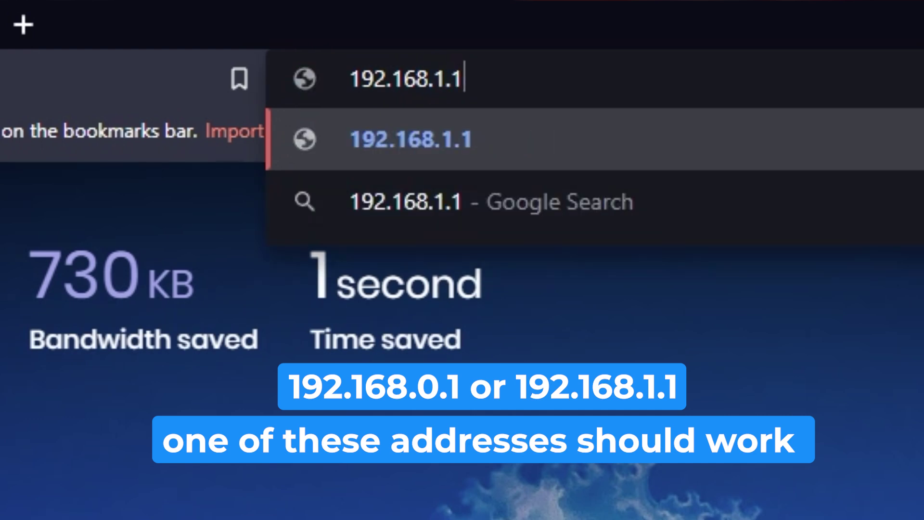
pyautogui.press('Return')
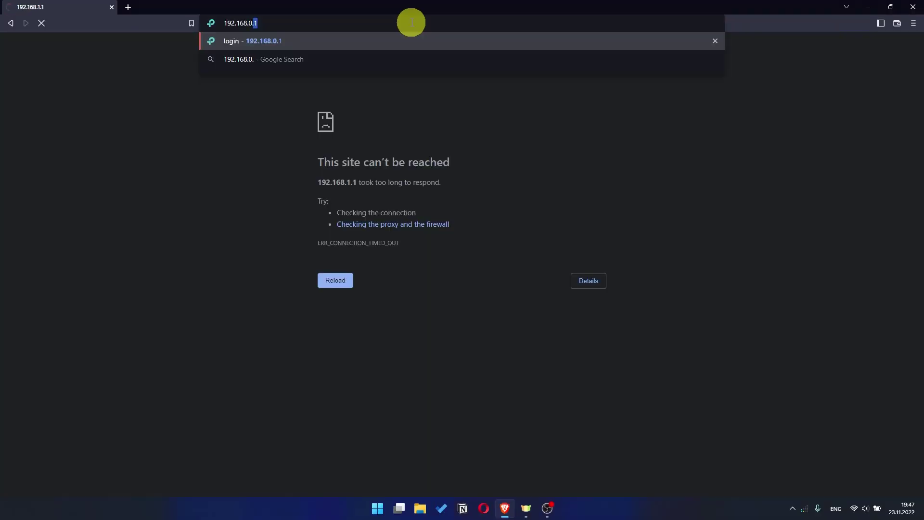
pyautogui.write('1')
pyautogui.press('Return')
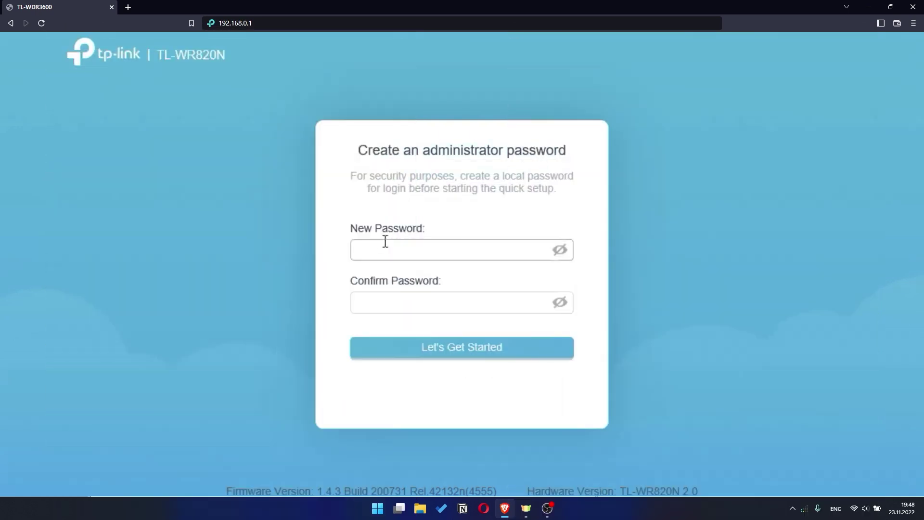
# Enter the new administrator password in both New Password and Confirm Password.
pyautogui.click(385, 241)
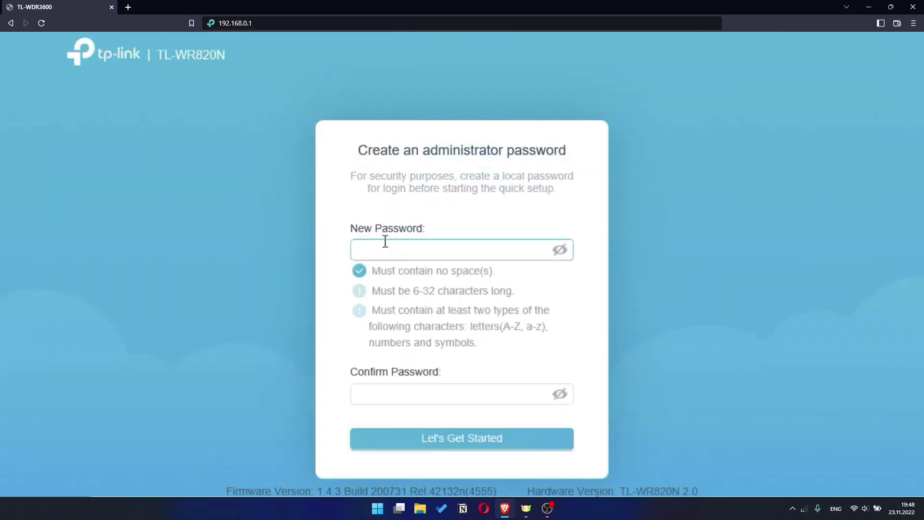
pyautogui.write('**********')
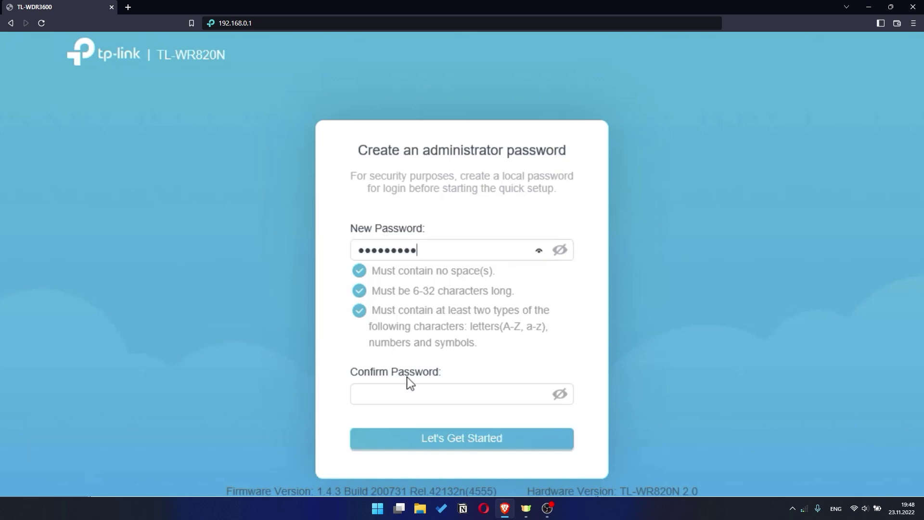
pyautogui.click(394, 392)
pyautogui.write('*******')
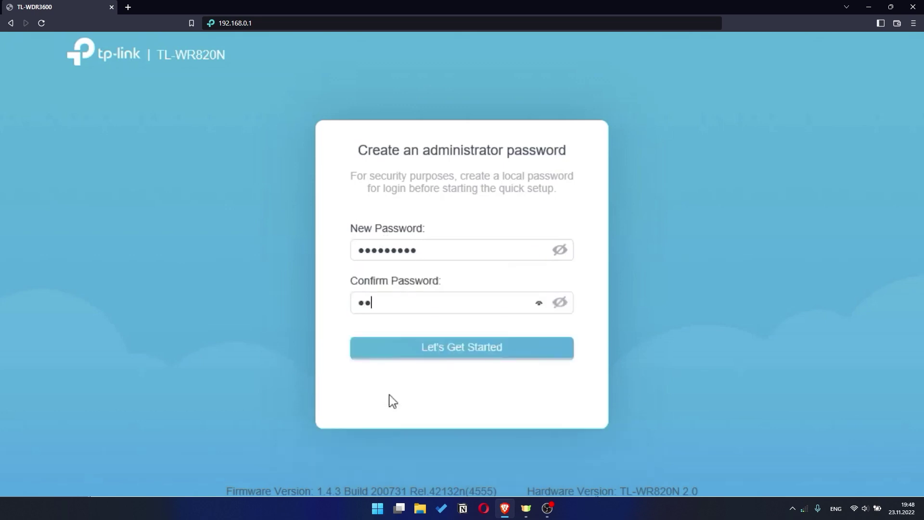
pyautogui.write('***')
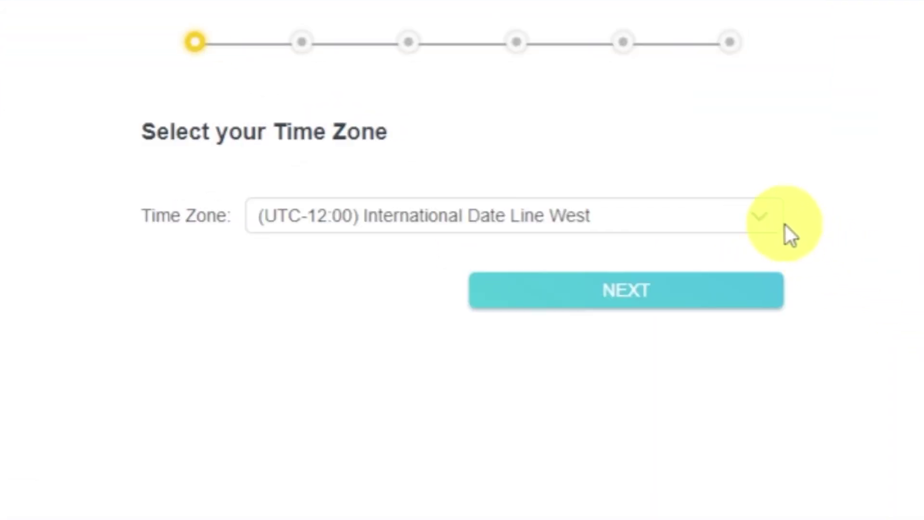
# Keep the default time zone, (UTC-12:00) International Date Line West, and continue.
pyautogui.click(778, 227)
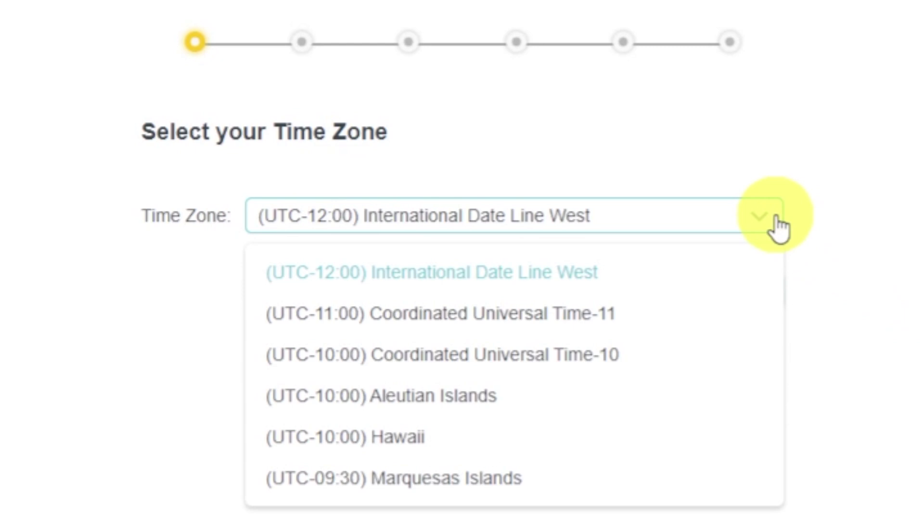
pyautogui.click(778, 227)
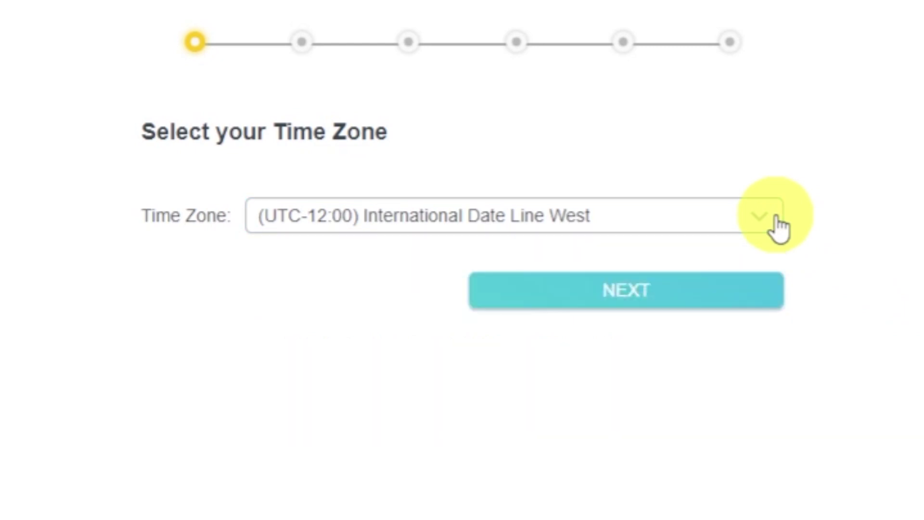
pyautogui.click(748, 293)
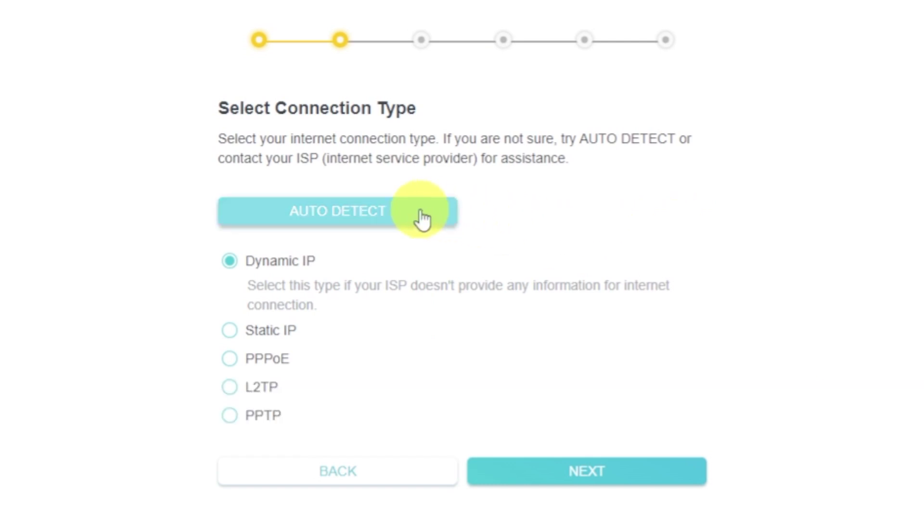
# Auto-detect the internet connection type, choose Dynamic IP, and proceed.
pyautogui.click(419, 212)
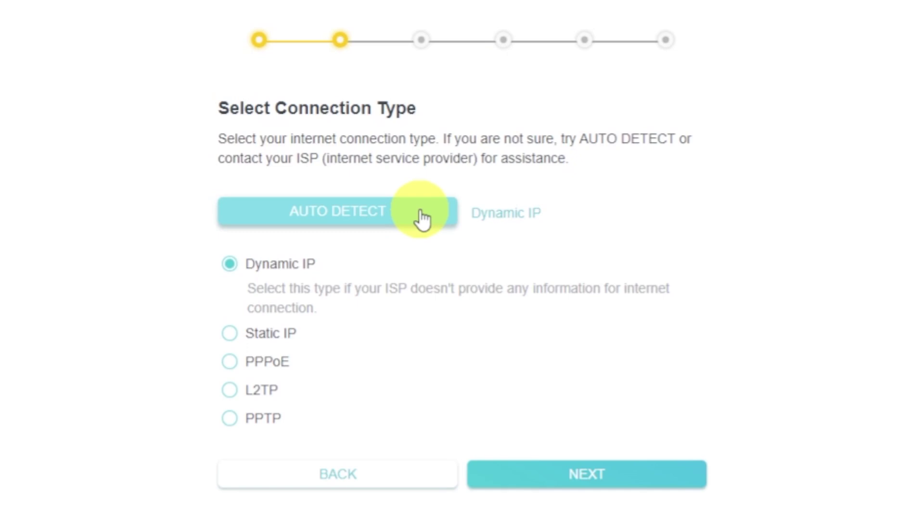
pyautogui.click(229, 265)
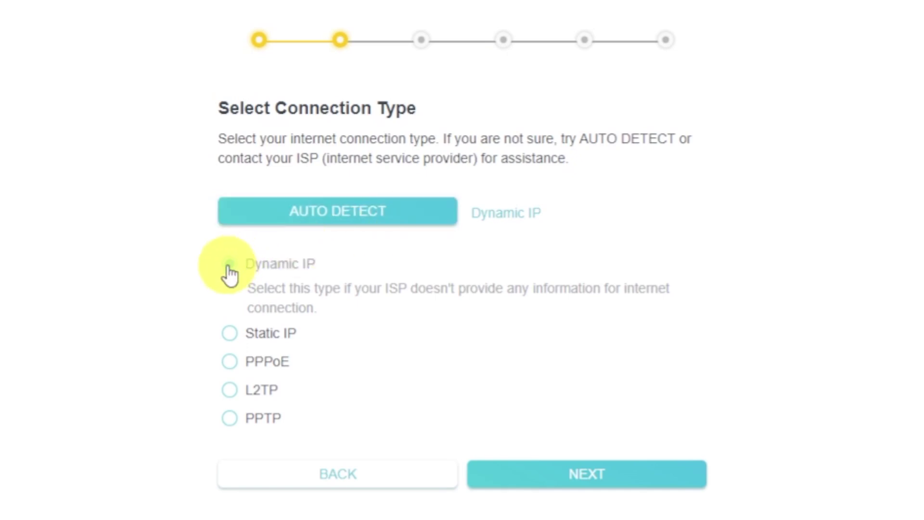
pyautogui.click(642, 482)
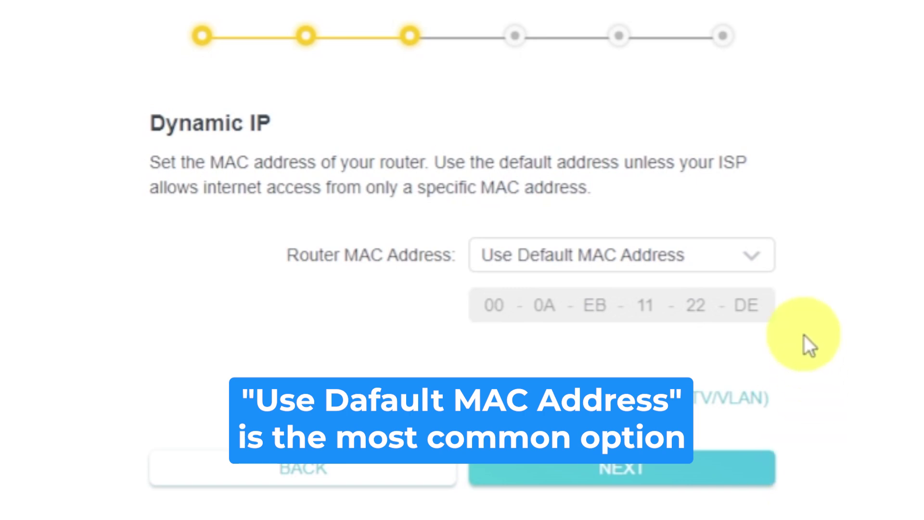
# Leave Router MAC Address at Use Default MAC Address and continue to wireless settings.
pyautogui.click(766, 266)
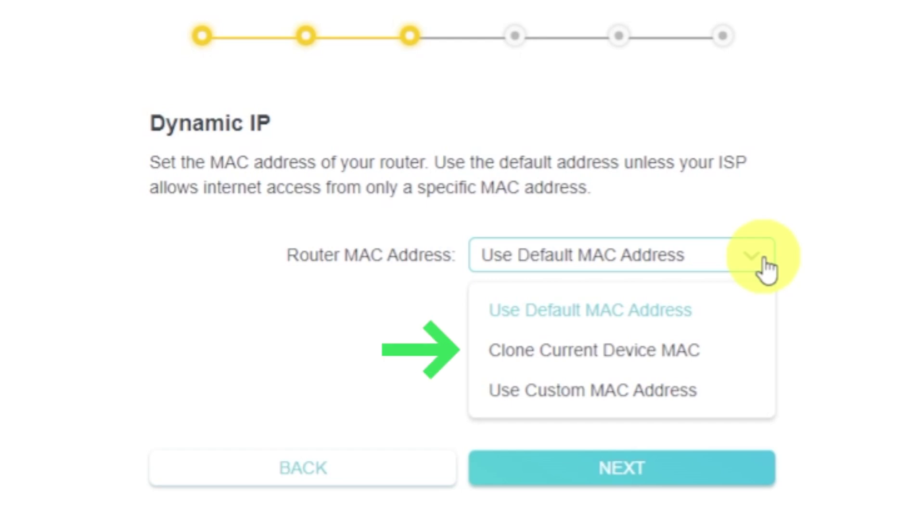
pyautogui.click(765, 267)
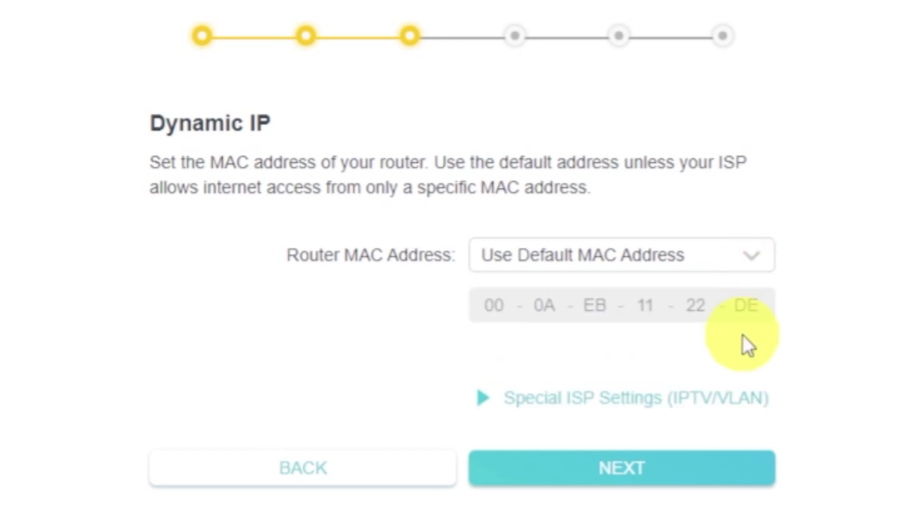
pyautogui.click(726, 464)
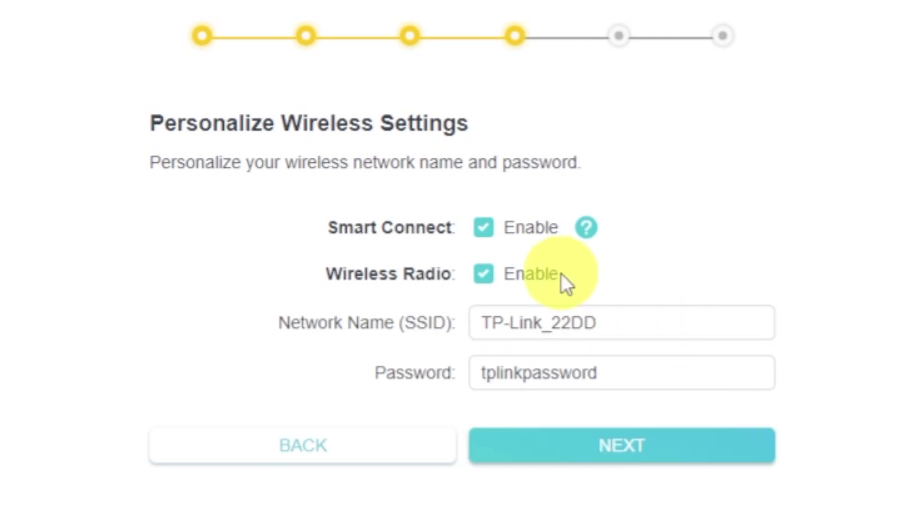
# Turn on the wireless radio, edit the TP-Link_22DD network name and Wi-Fi password, and proceed.
pyautogui.click(489, 275)
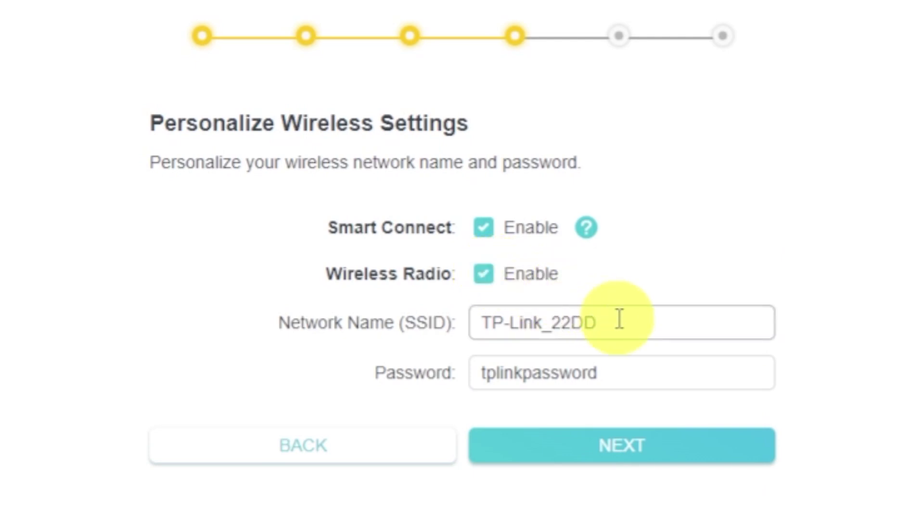
pyautogui.click(663, 327)
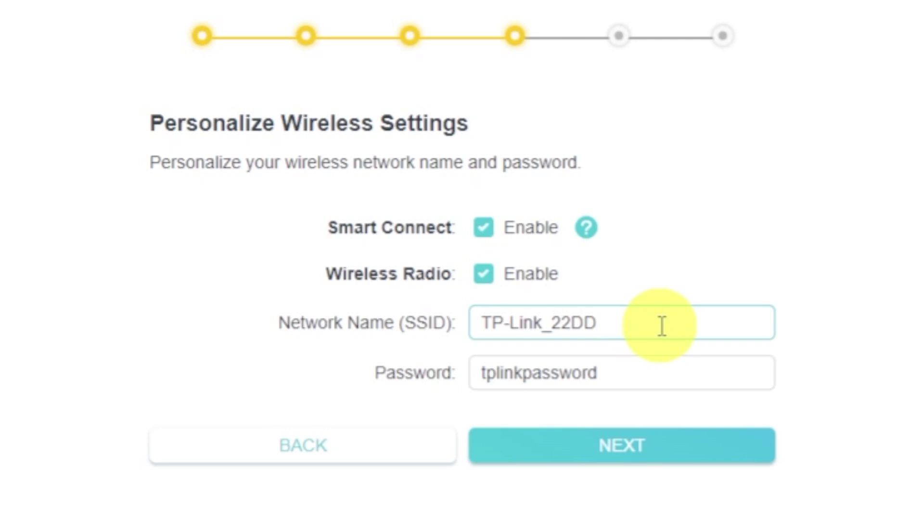
pyautogui.click(655, 371)
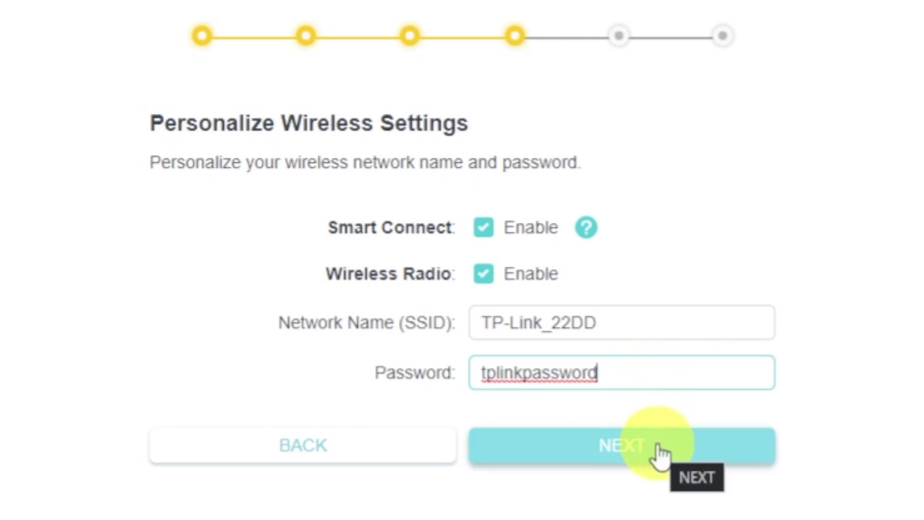
pyautogui.click(661, 455)
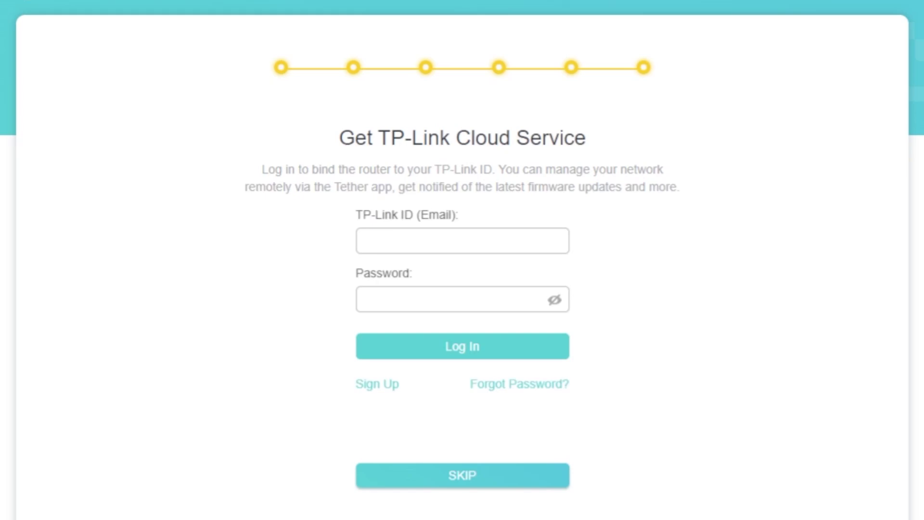
# Skip TP-Link Cloud sign-in and the failed internet connection check.
pyautogui.click(462, 486)
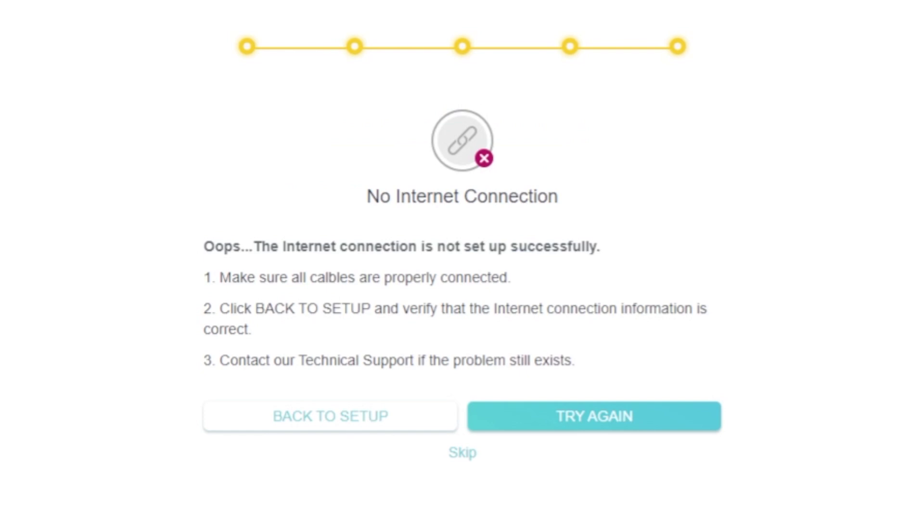
pyautogui.click(467, 454)
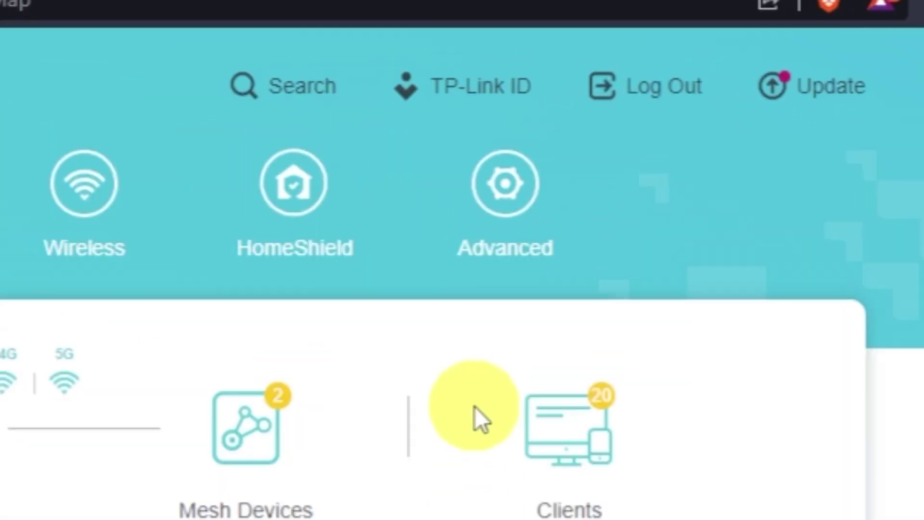
# Reboot the router from Advanced > System > Reboot.
pyautogui.click(486, 252)
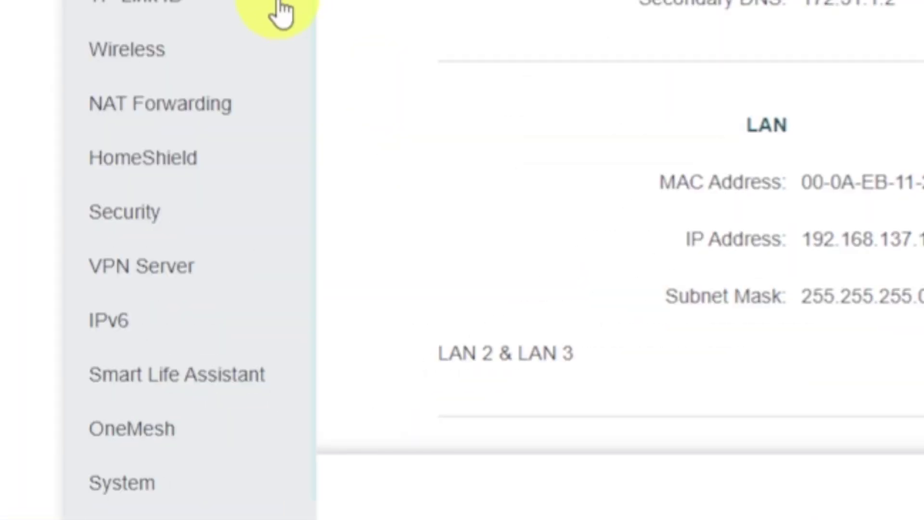
pyautogui.scroll(-1, 281, 332)
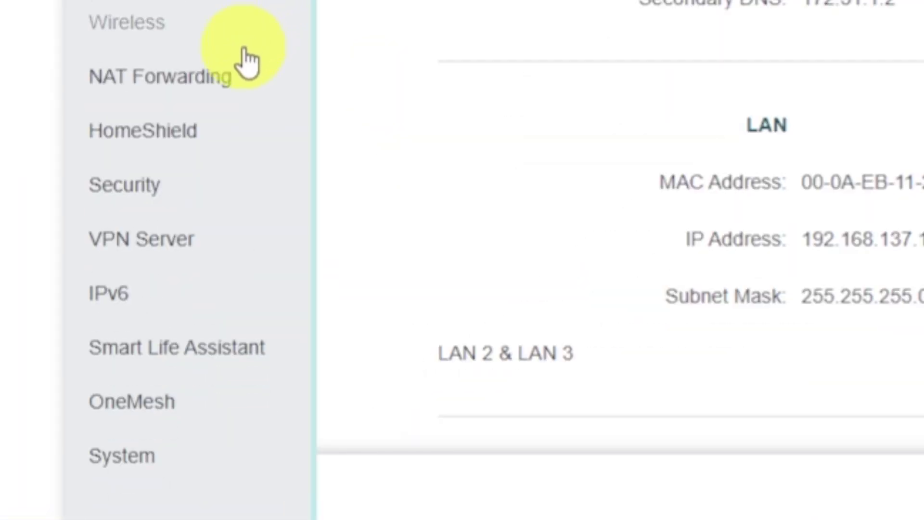
pyautogui.click(186, 474)
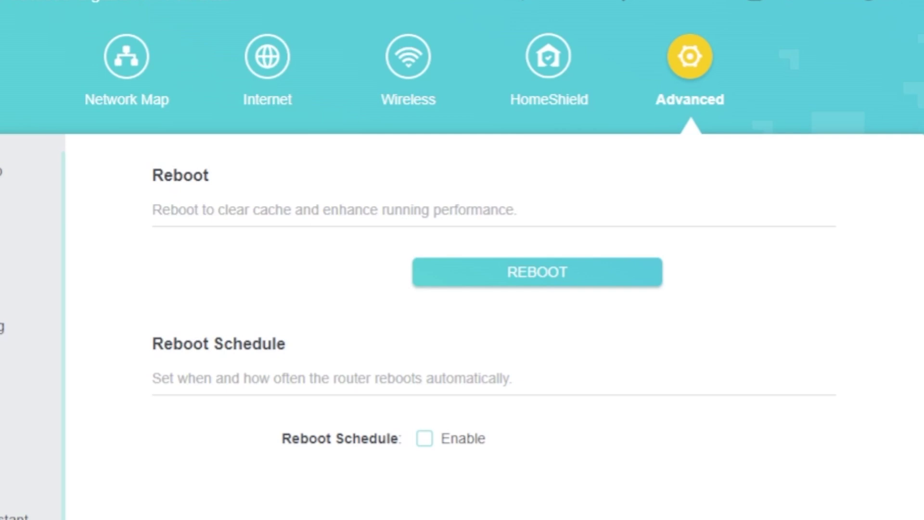
pyautogui.click(497, 278)
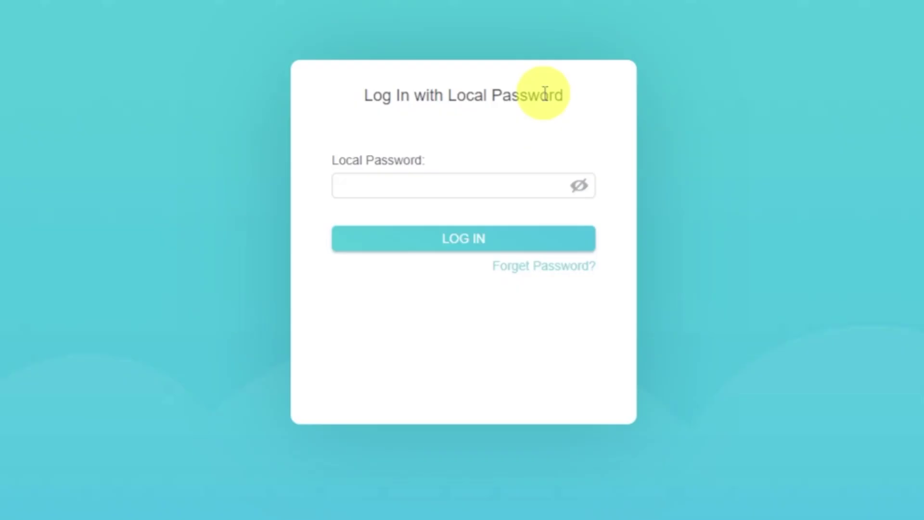
# Log back in to the router with the local password.
pyautogui.click(508, 189)
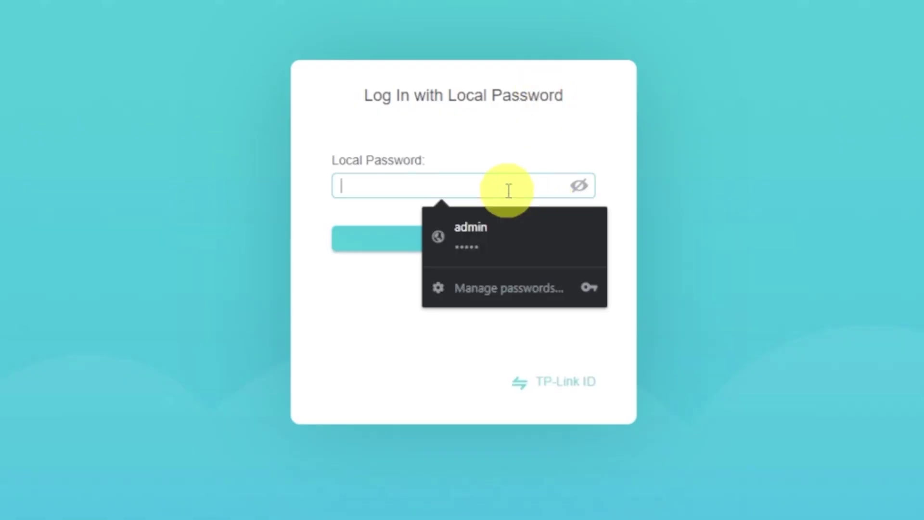
pyautogui.write('a')
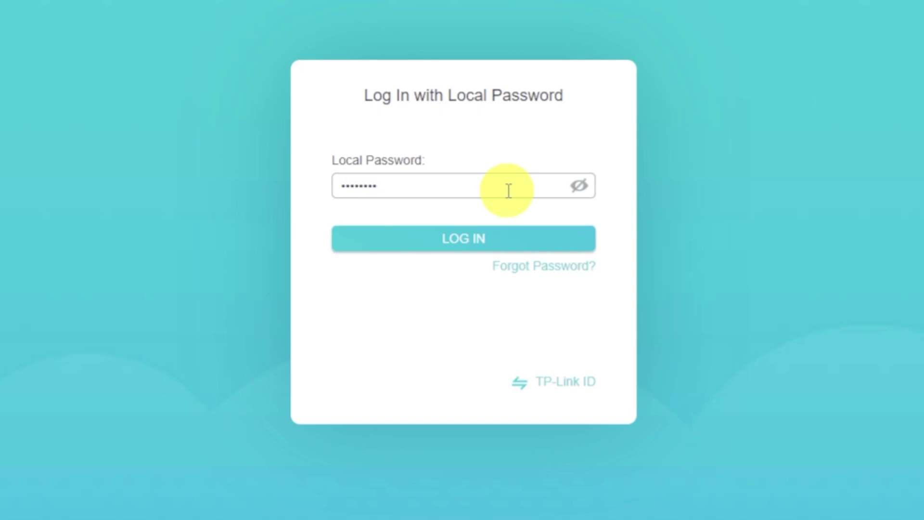
pyautogui.click(485, 235)
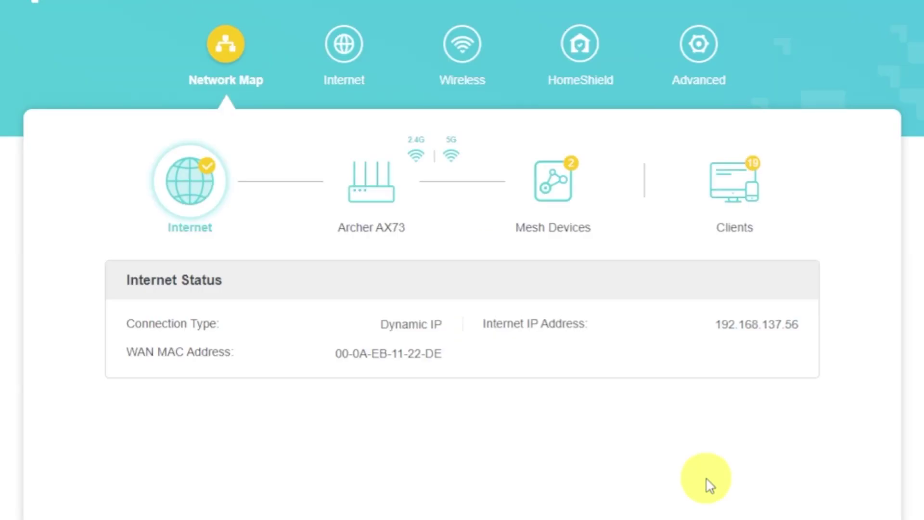
# In Internet settings, set Router MAC Address to Clone Current Device MAC and save.
pyautogui.click(358, 68)
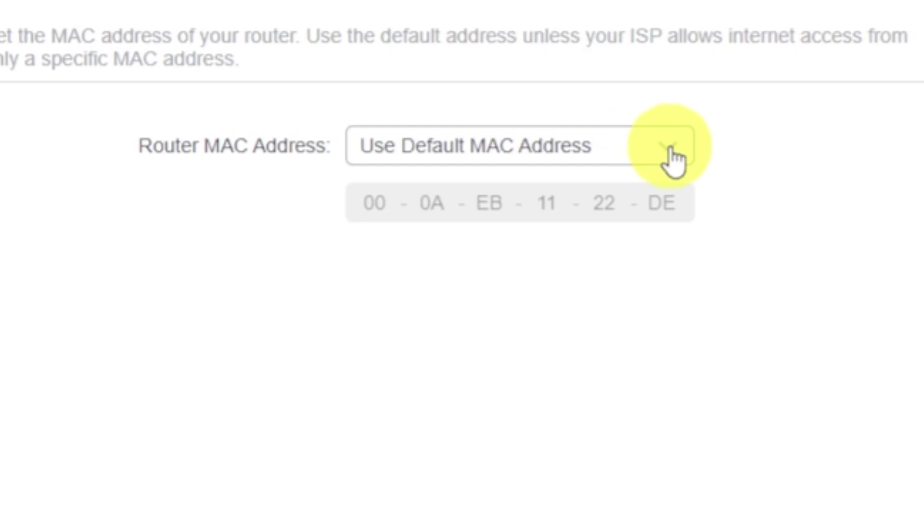
pyautogui.click(672, 154)
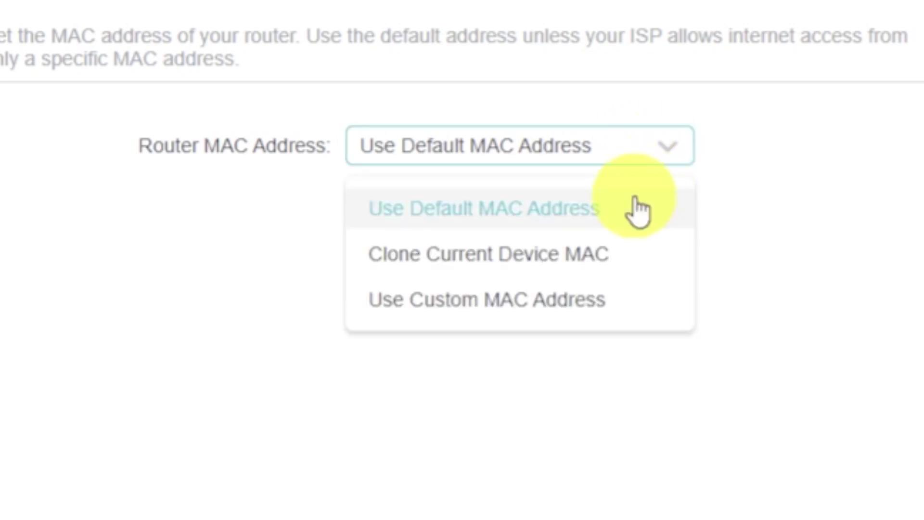
pyautogui.click(584, 253)
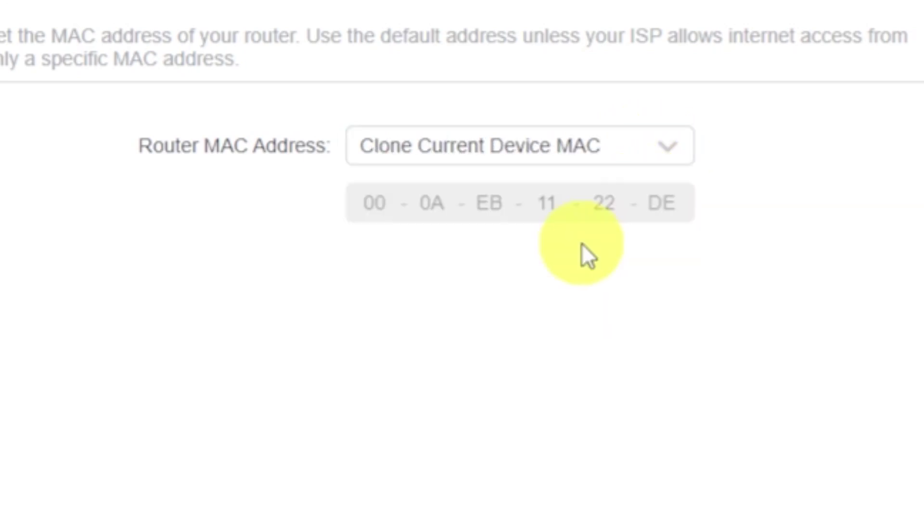
pyautogui.click(792, 495)
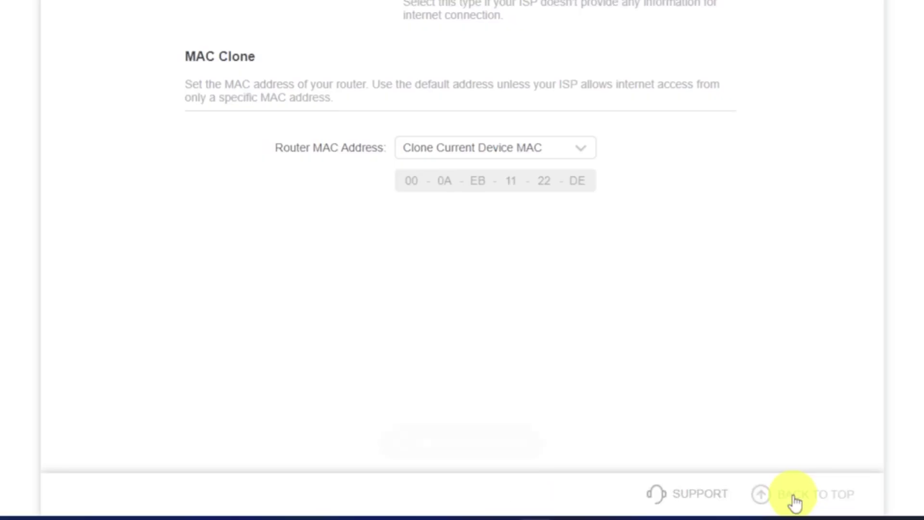
pyautogui.click(796, 500)
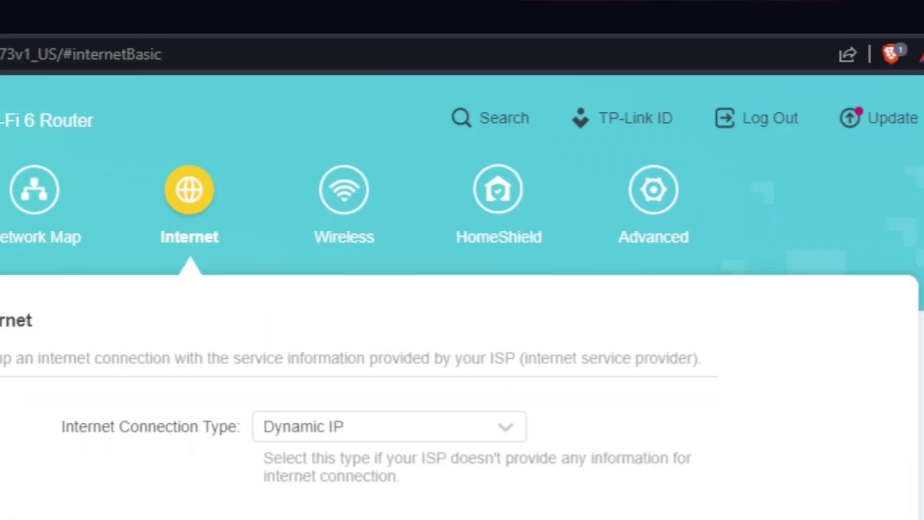
# Reboot the router again from Advanced > System > Reboot to apply the saved MAC clone.
pyautogui.click(676, 198)
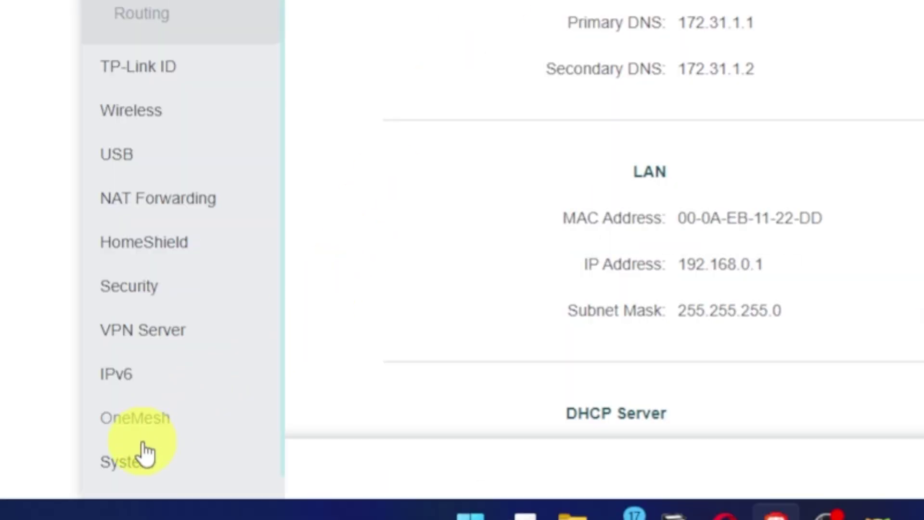
pyautogui.click(144, 465)
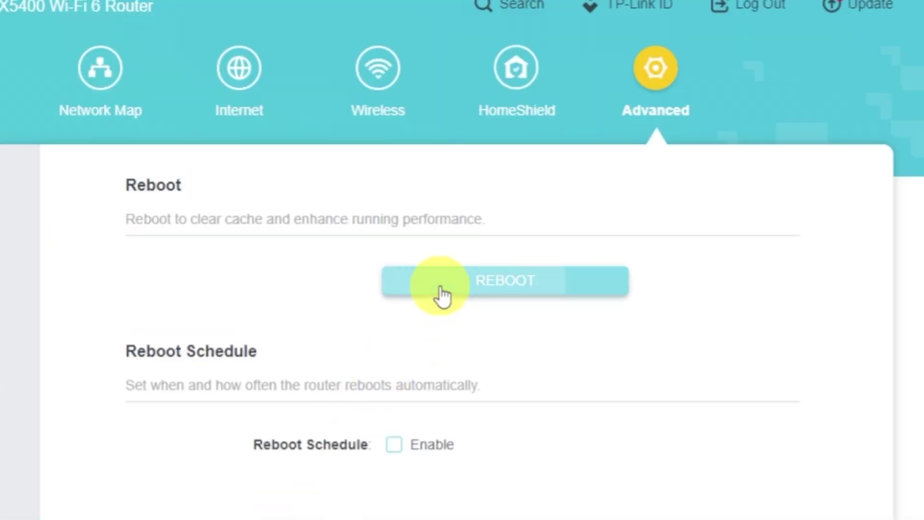
pyautogui.click(438, 291)
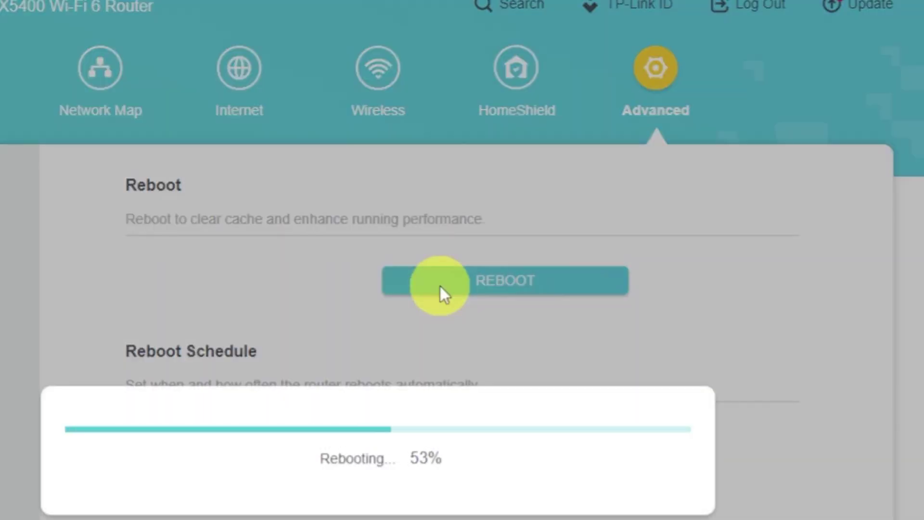